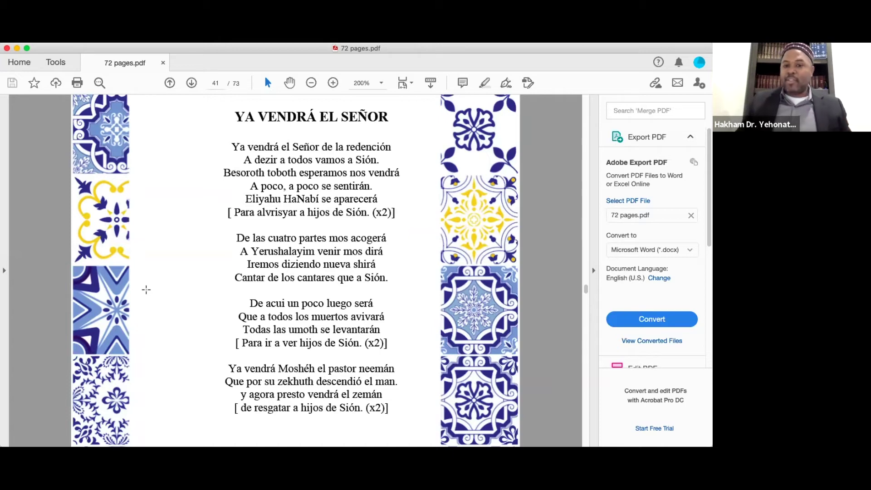
pyautogui.scroll(-2, 191, 312)
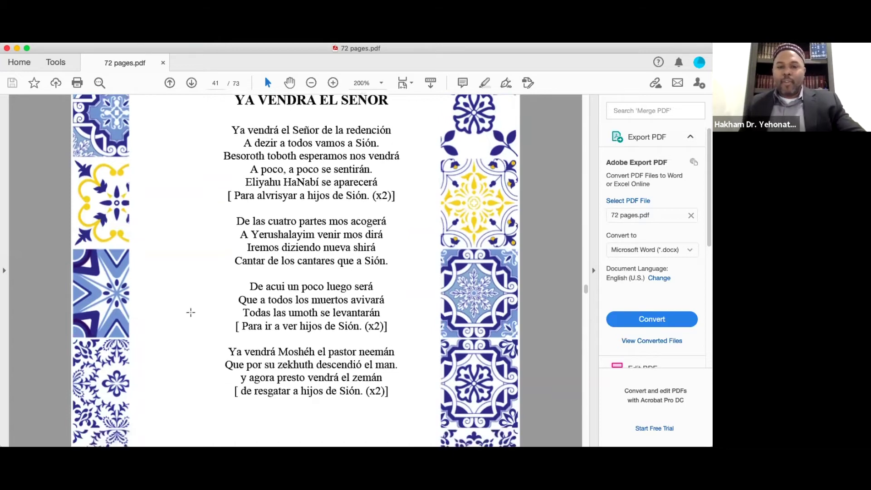
pyautogui.scroll(1, 191, 312)
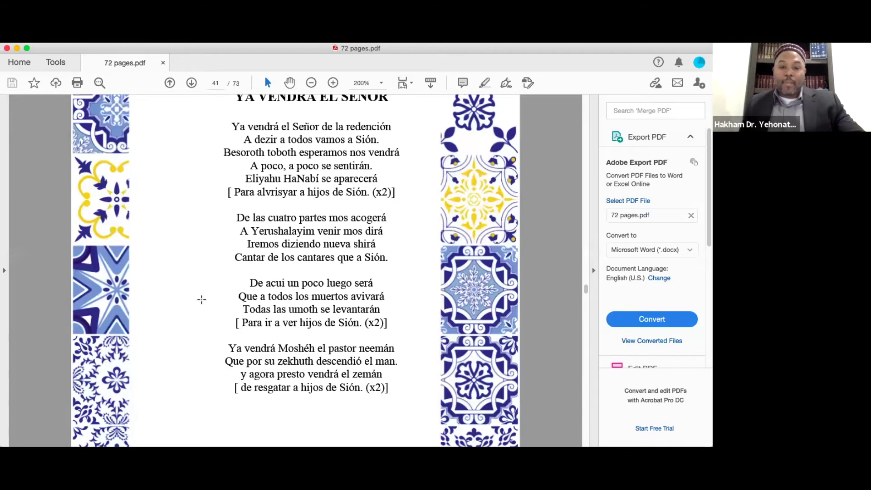
pyautogui.scroll(-1, 200, 301)
pyautogui.scroll(-1, 202, 300)
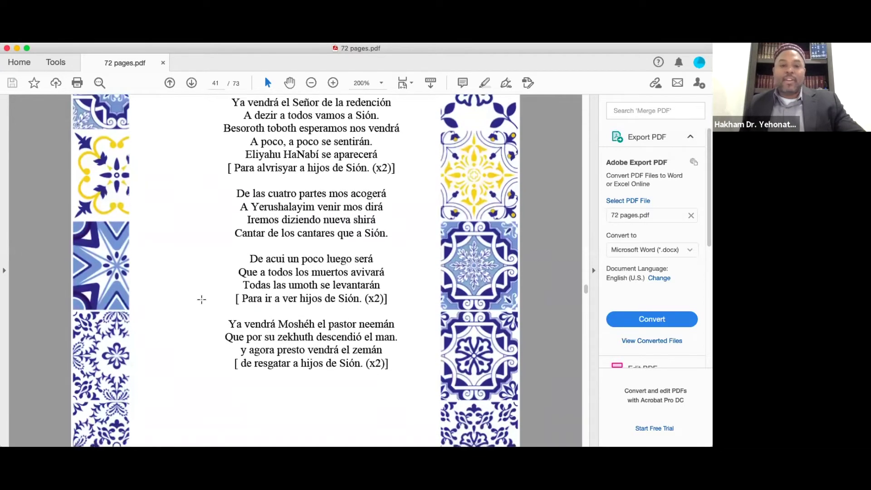
pyautogui.scroll(-1, 202, 300)
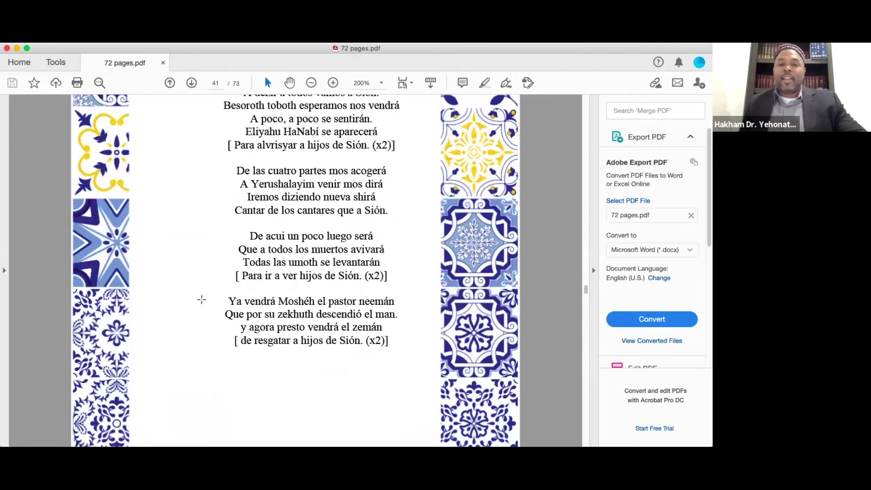
pyautogui.scroll(-1, 202, 300)
pyautogui.scroll(-1, 201, 299)
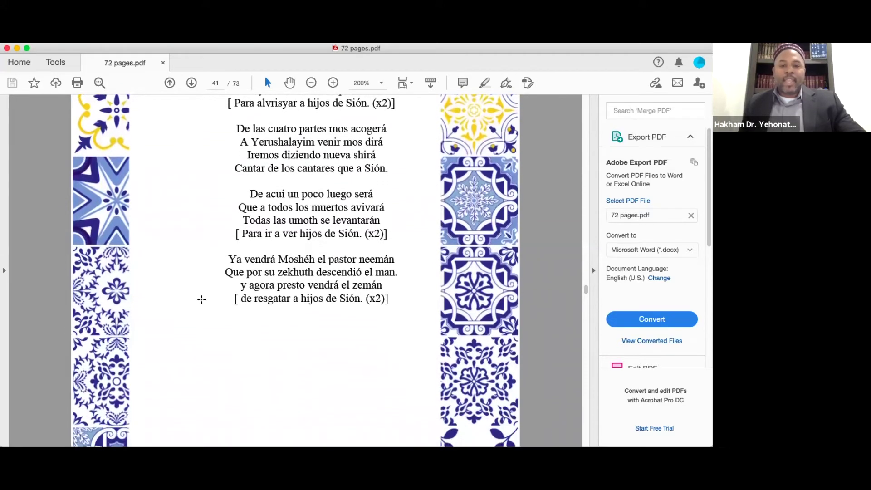
pyautogui.scroll(-1, 202, 300)
pyautogui.scroll(-2, 201, 300)
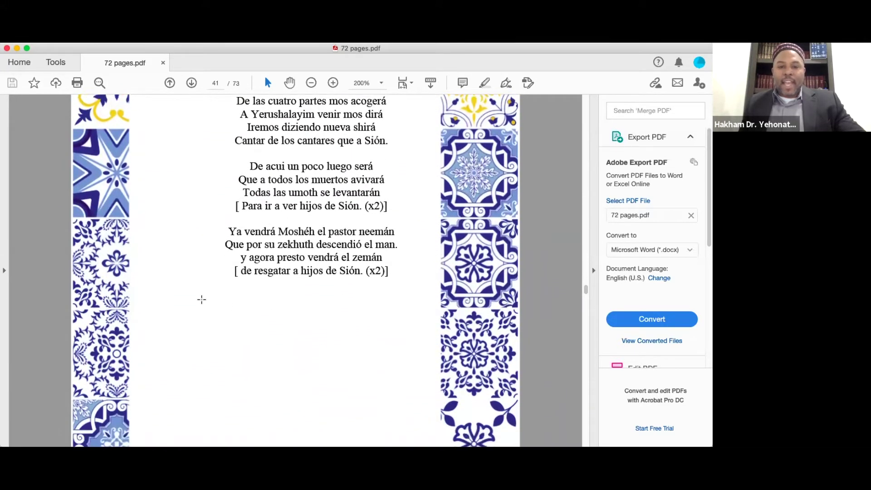
pyautogui.scroll(-1, 201, 299)
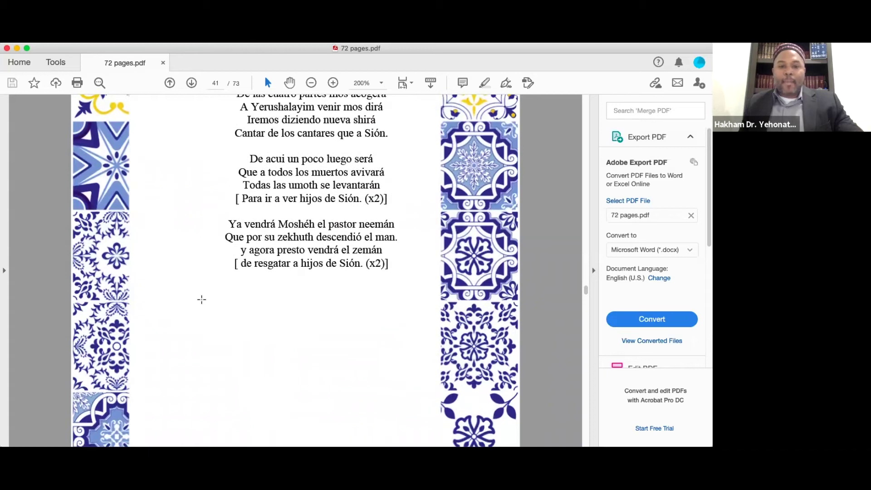
pyautogui.scroll(1, 202, 300)
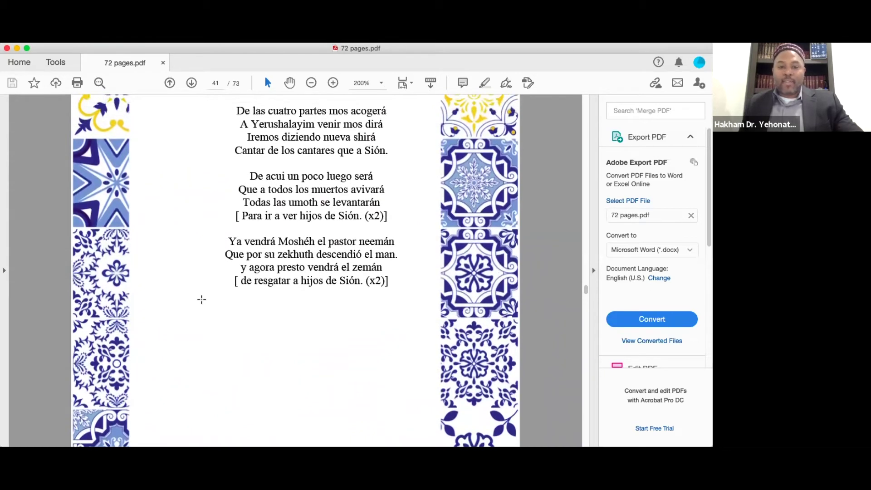
pyautogui.scroll(-1, 202, 299)
pyautogui.scroll(1, 201, 300)
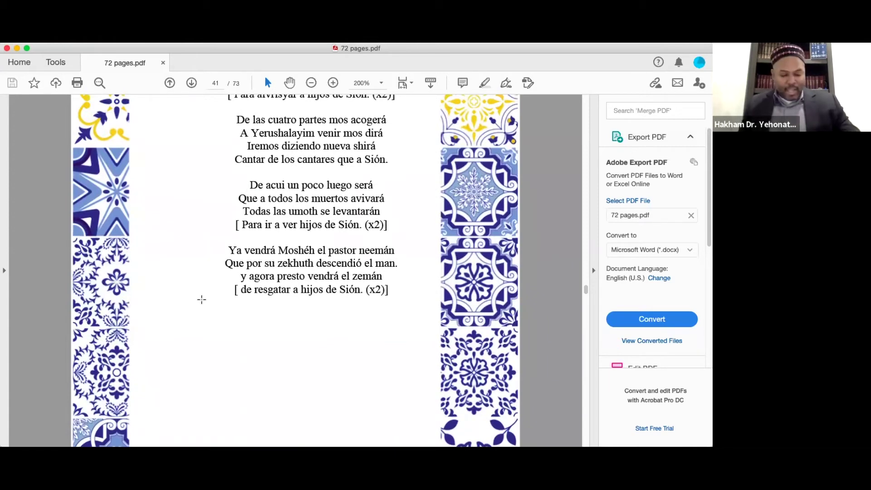
pyautogui.scroll(-2, 201, 300)
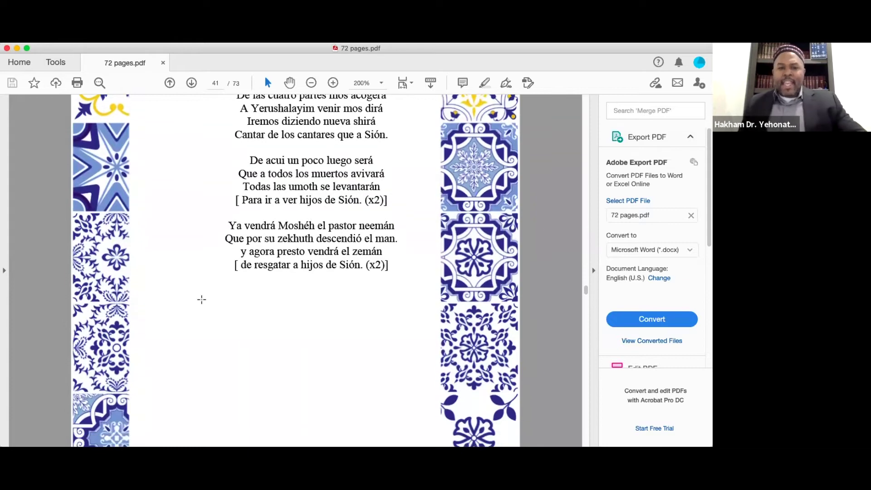
pyautogui.scroll(1, 202, 299)
pyautogui.scroll(1, 202, 300)
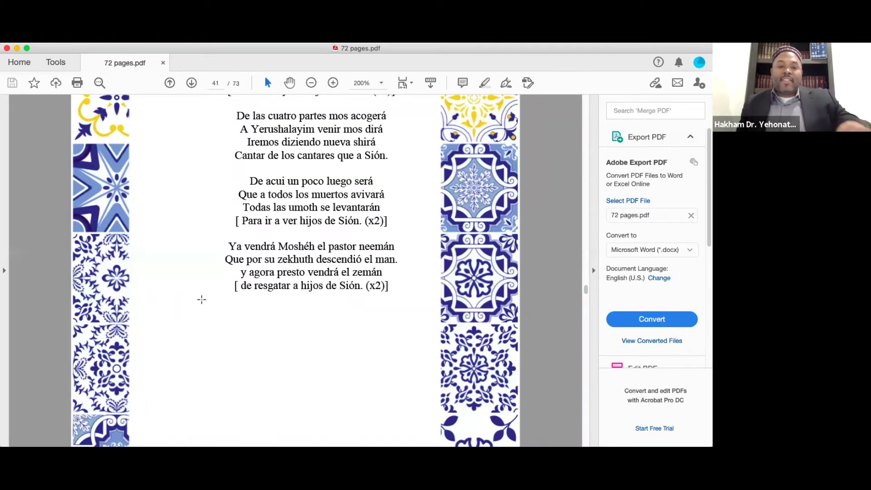
pyautogui.scroll(-1, 202, 300)
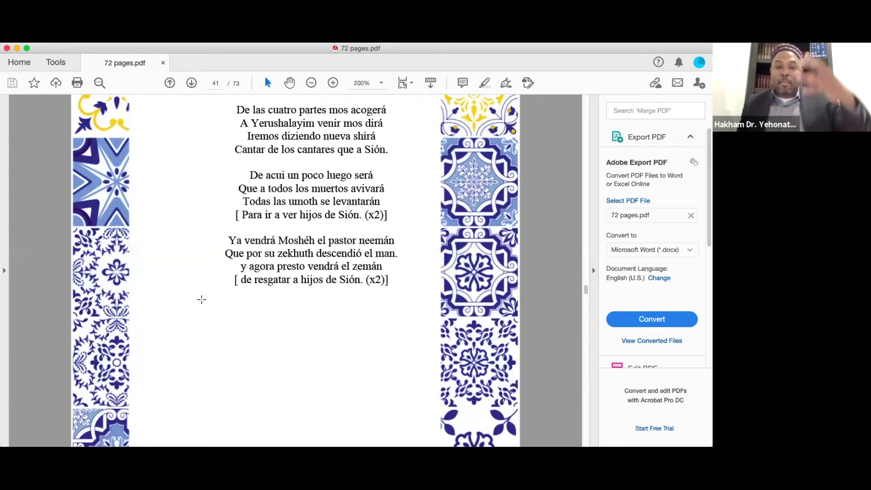
pyautogui.scroll(-2, 202, 300)
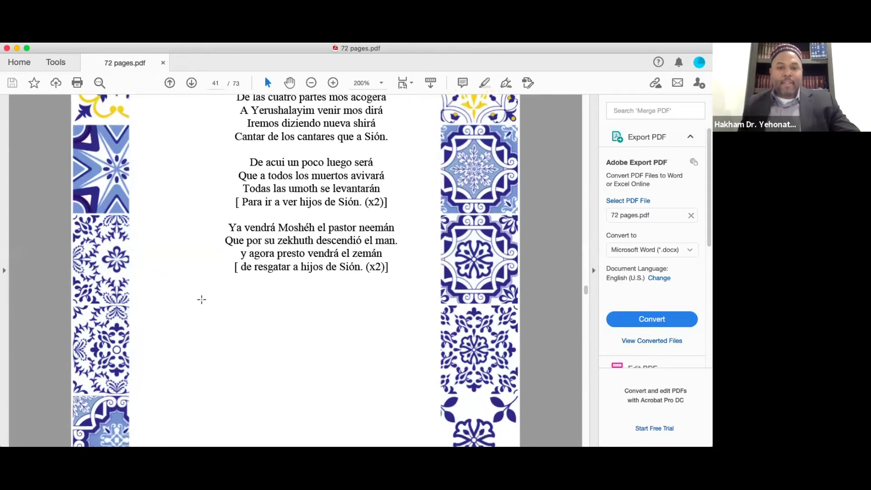
pyautogui.scroll(-1, 201, 300)
pyautogui.scroll(-1, 202, 299)
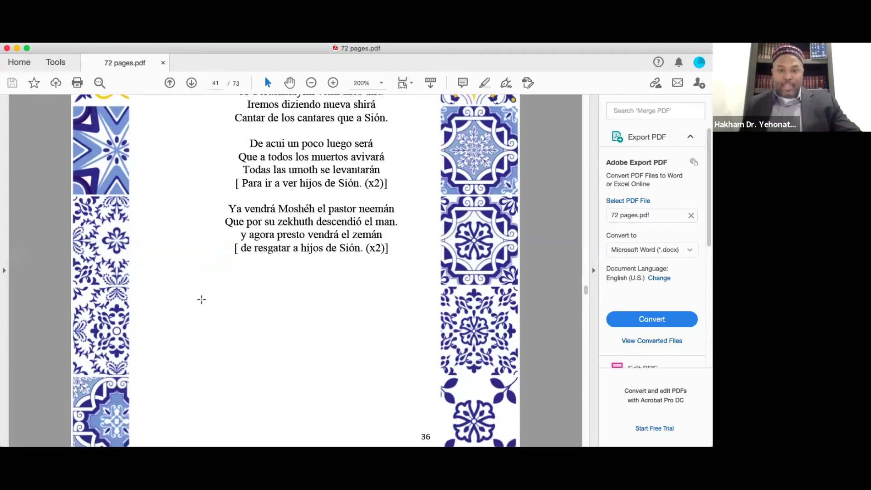
pyautogui.scroll(-1, 201, 300)
pyautogui.scroll(1, 202, 299)
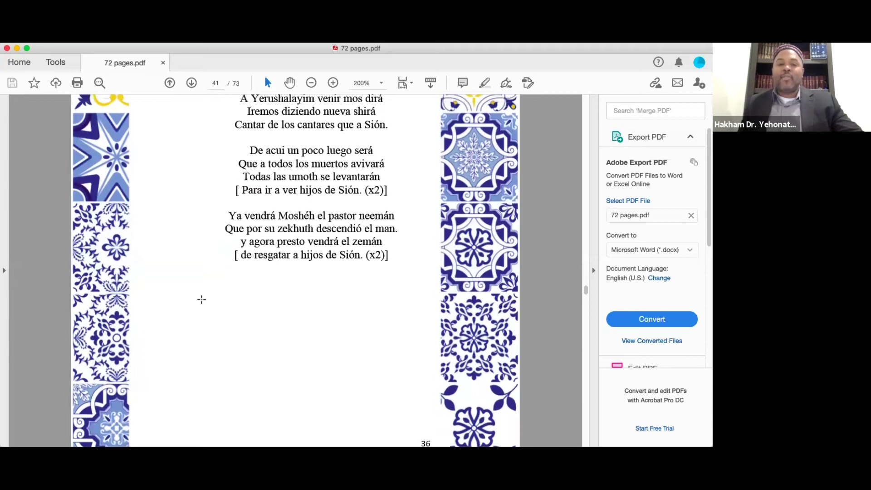
pyautogui.scroll(2, 202, 299)
pyautogui.scroll(5, 201, 299)
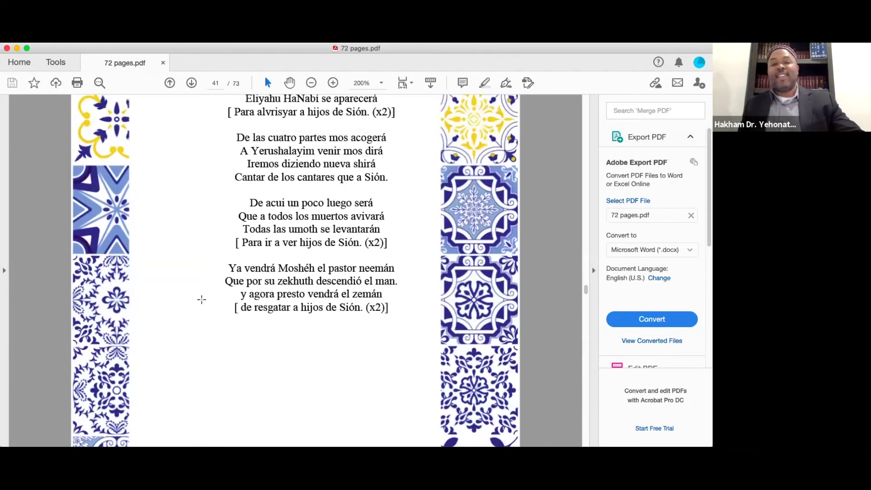
pyautogui.scroll(5, 202, 300)
pyautogui.scroll(4, 201, 300)
pyautogui.scroll(3, 201, 300)
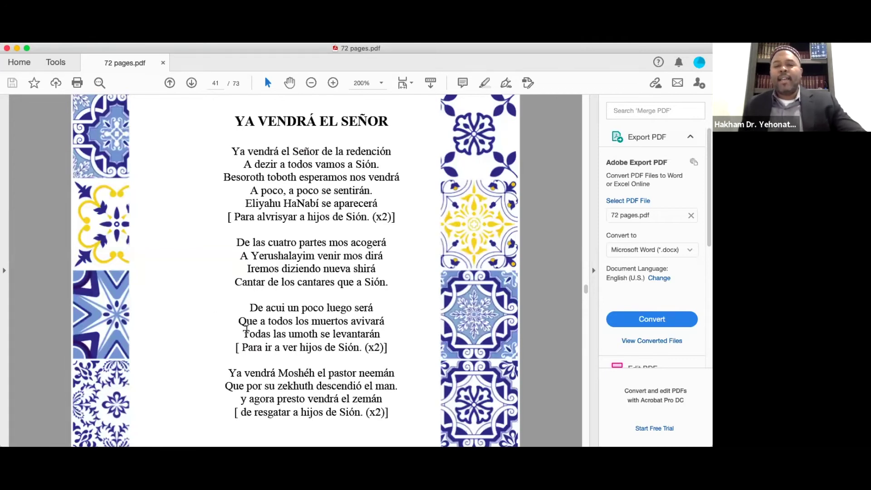
pyautogui.scroll(-1, 208, 304)
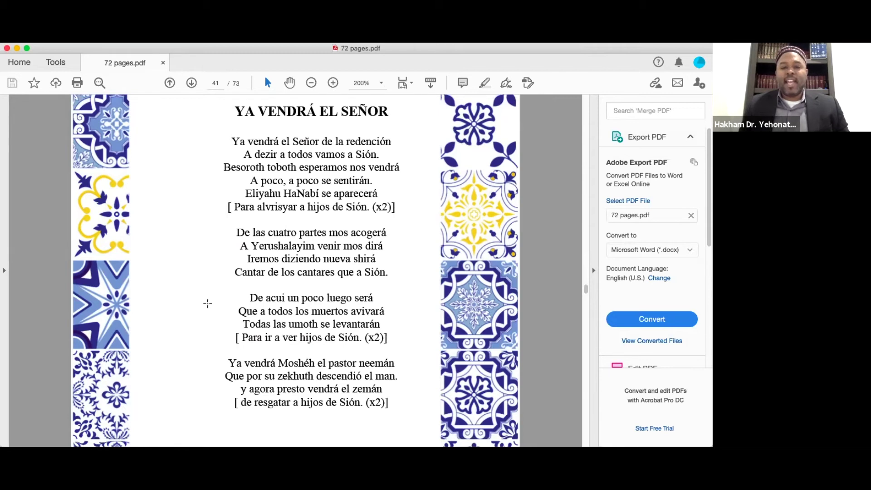
pyautogui.scroll(-3, 207, 304)
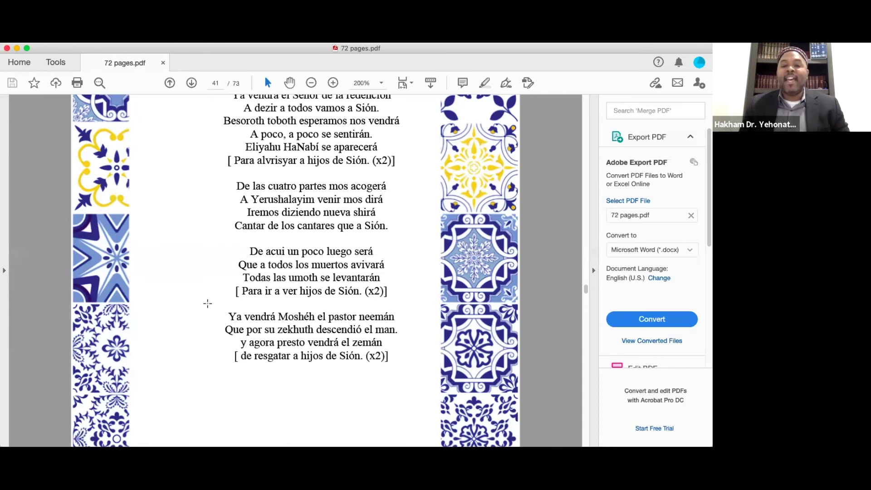
pyautogui.scroll(-2, 208, 303)
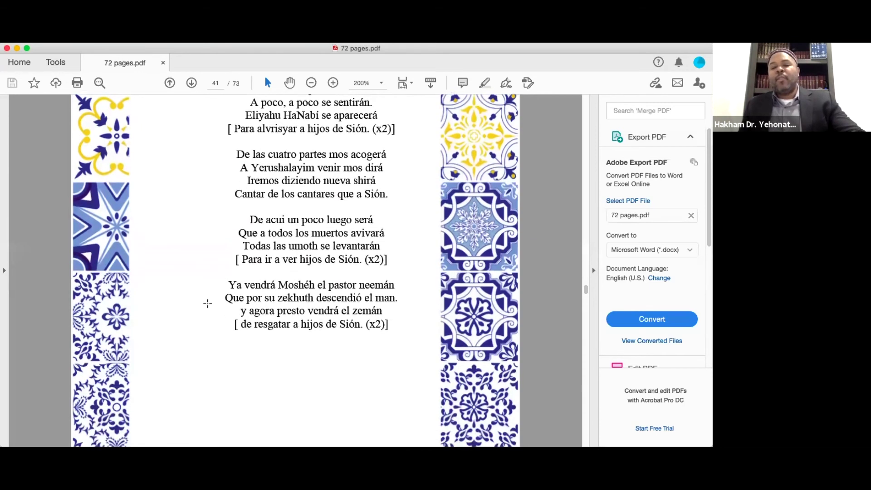
pyautogui.scroll(-2, 207, 303)
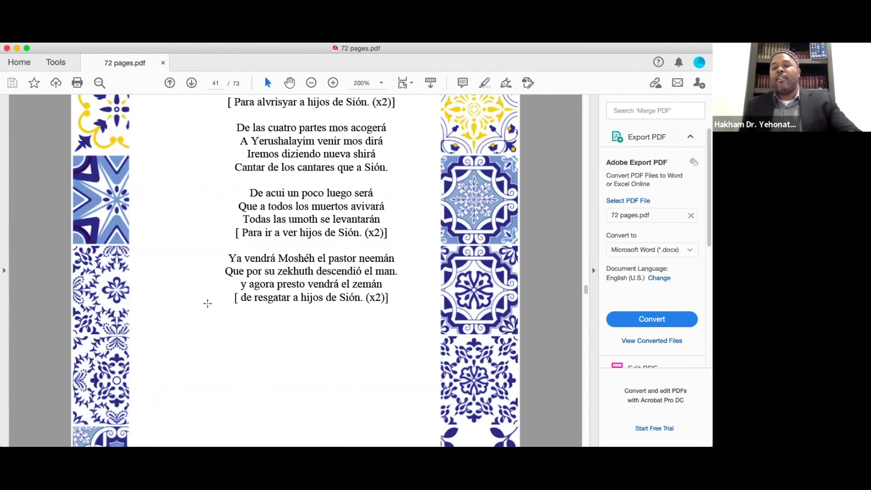
pyautogui.scroll(1, 251, 266)
pyautogui.scroll(1, 251, 267)
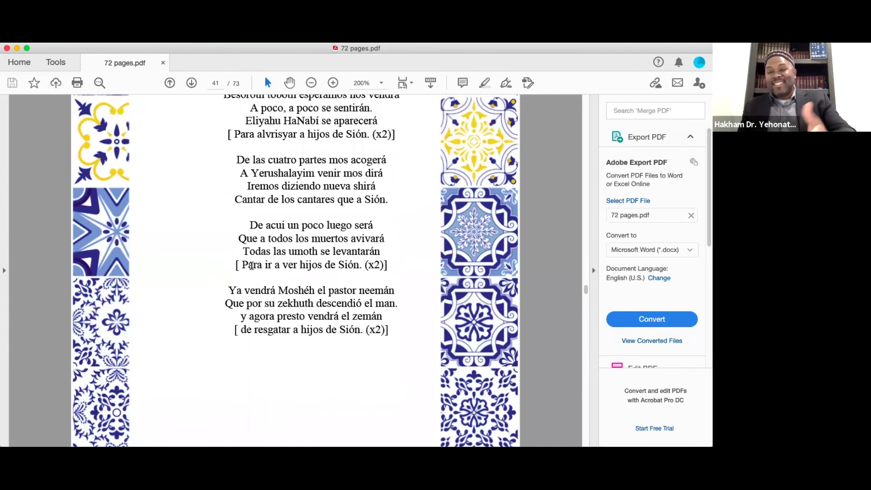
pyautogui.scroll(1, 251, 266)
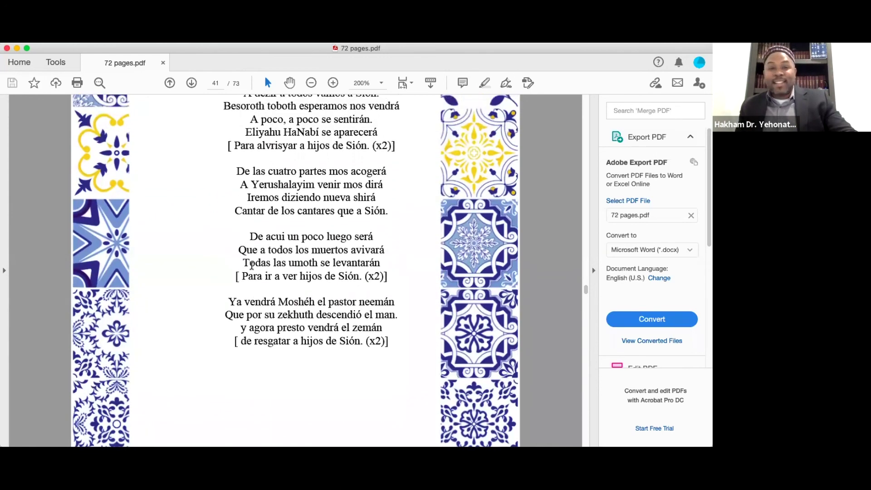
pyautogui.scroll(1, 251, 266)
pyautogui.scroll(1, 252, 266)
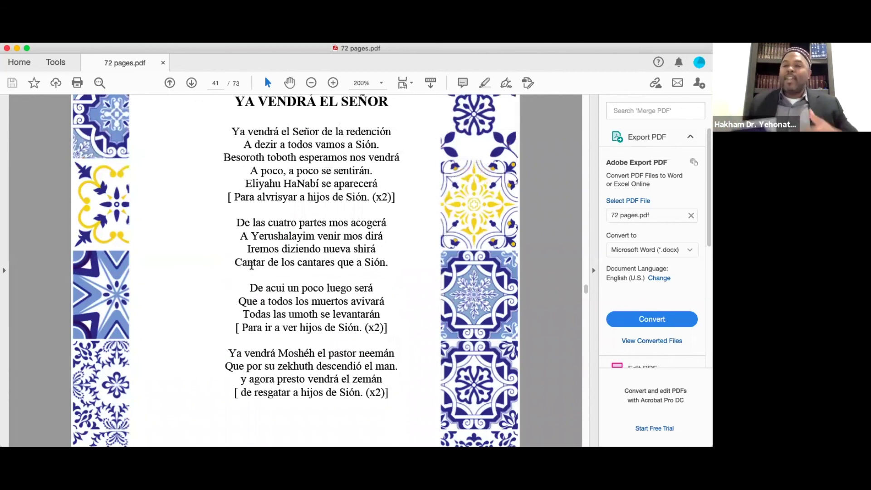